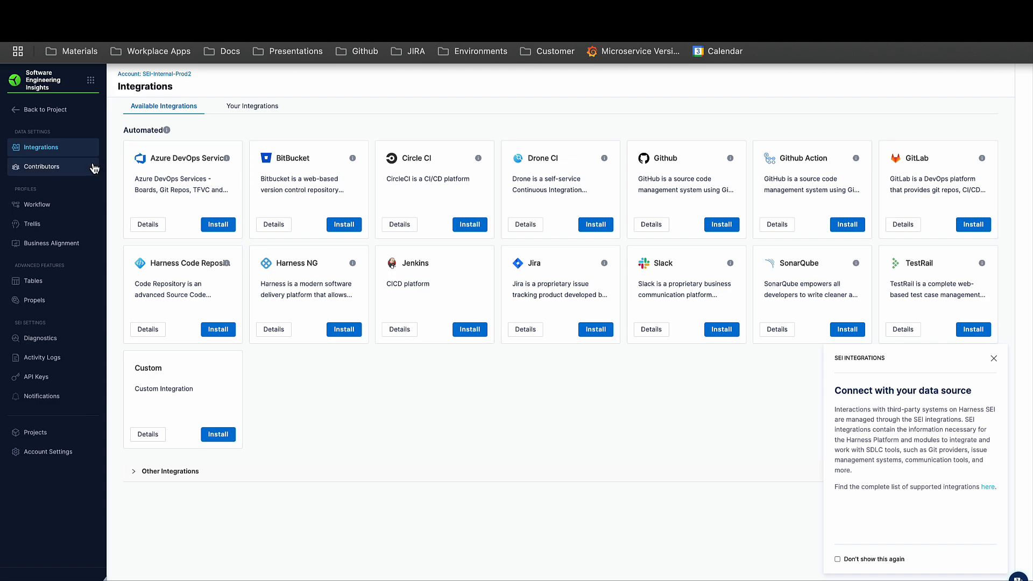
Step: Start installing a Github integration of the GitHub Cloud type that connects using an access token
{"action": "scroll", "coordinate": [95, 243], "scroll_direction": "down", "scroll_amount": 1}
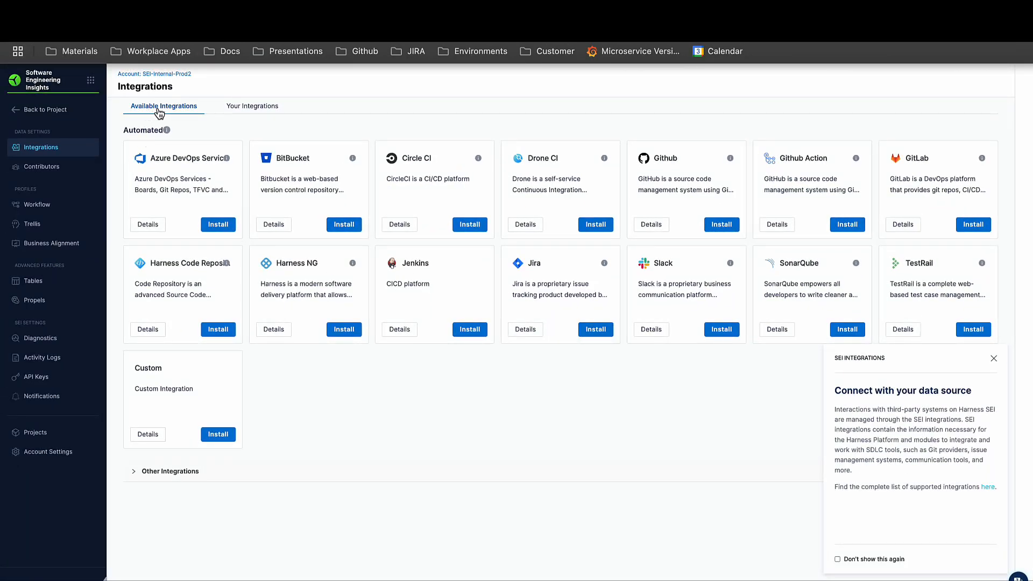
{"action": "left_click", "coordinate": [714, 232]}
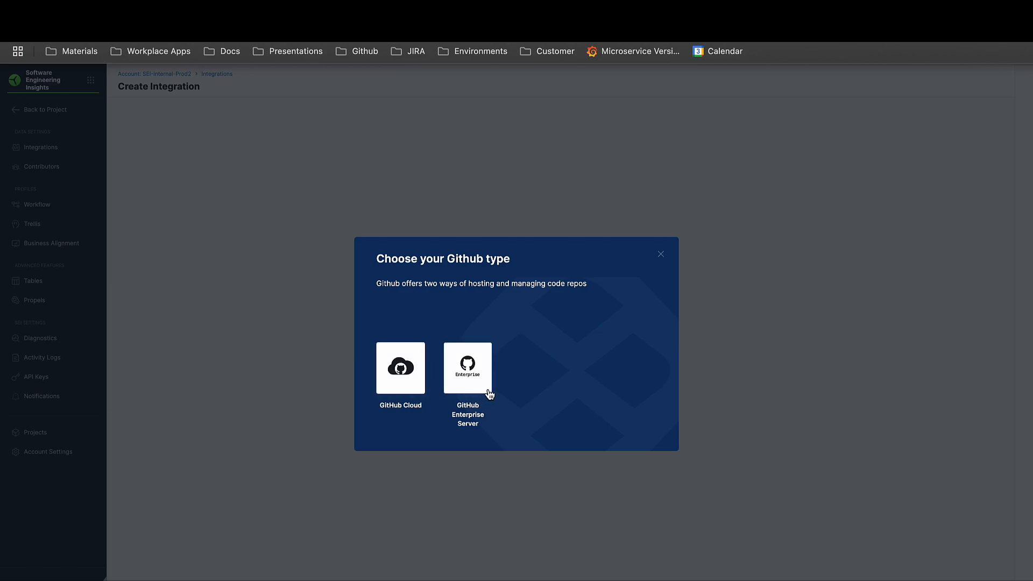
{"action": "left_click", "coordinate": [397, 371]}
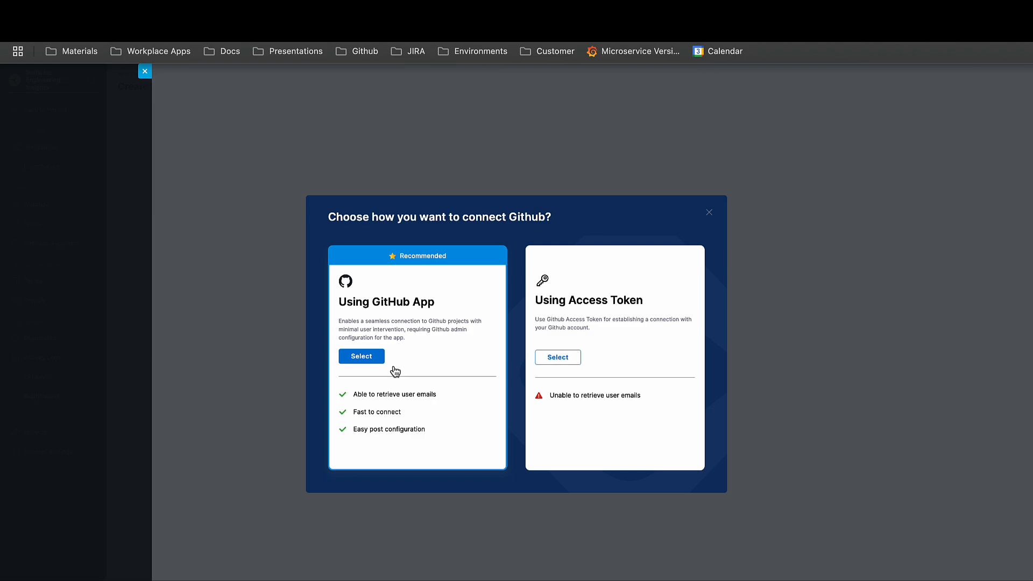
{"action": "left_click", "coordinate": [562, 358]}
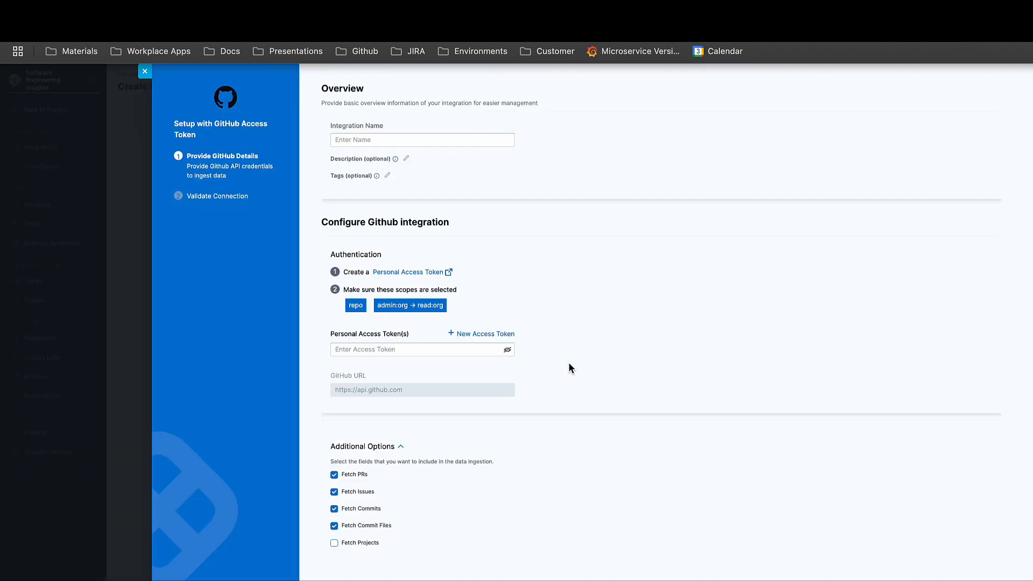
Step: Name the integration "Github Demo using PAT"
{"action": "left_click", "coordinate": [408, 142]}
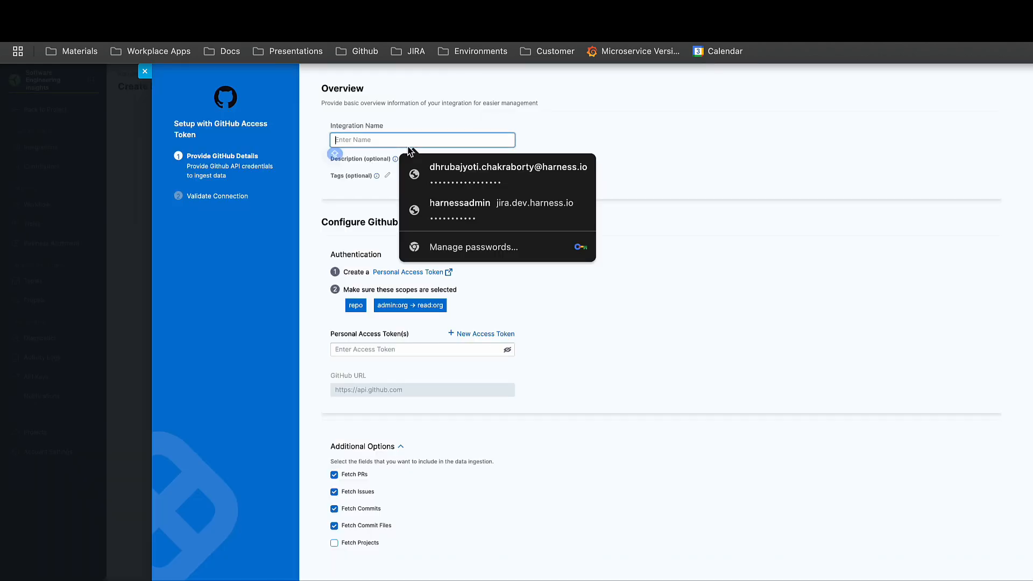
{"action": "type", "text": "Github Demo"}
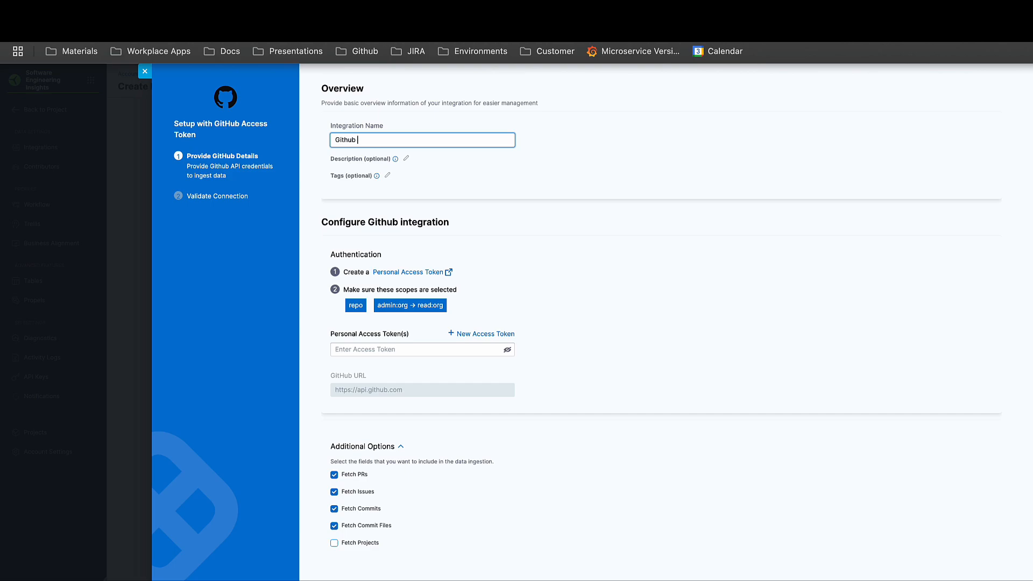
{"action": "key", "text": "Caps_Lock"}
{"action": "type", "text": "USER"}
{"action": "key", "text": "BackSpace"}
{"action": "key", "text": "BackSpace"}
{"action": "key", "text": "BackSpace"}
{"action": "key", "text": "BackSpace"}
{"action": "type", "text": "using PAT"}
{"action": "left_click", "coordinate": [453, 152]}
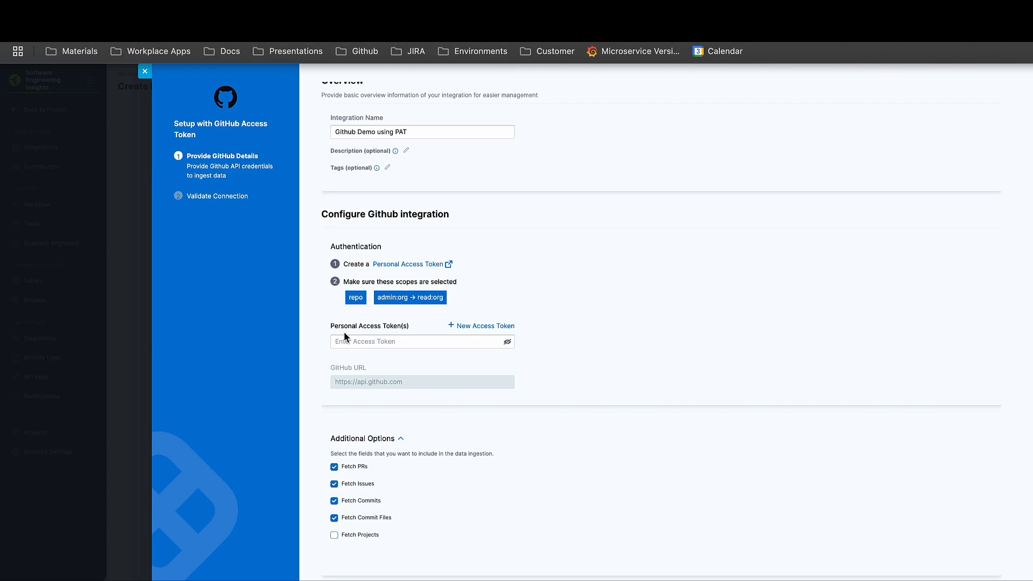
Step: Paste the GitHub personal access token into the Personal Access Token(s) field
{"action": "left_click_drag", "start_coordinate": [329, 325], "coordinate": [409, 325]}
{"action": "left_click", "coordinate": [404, 337]}
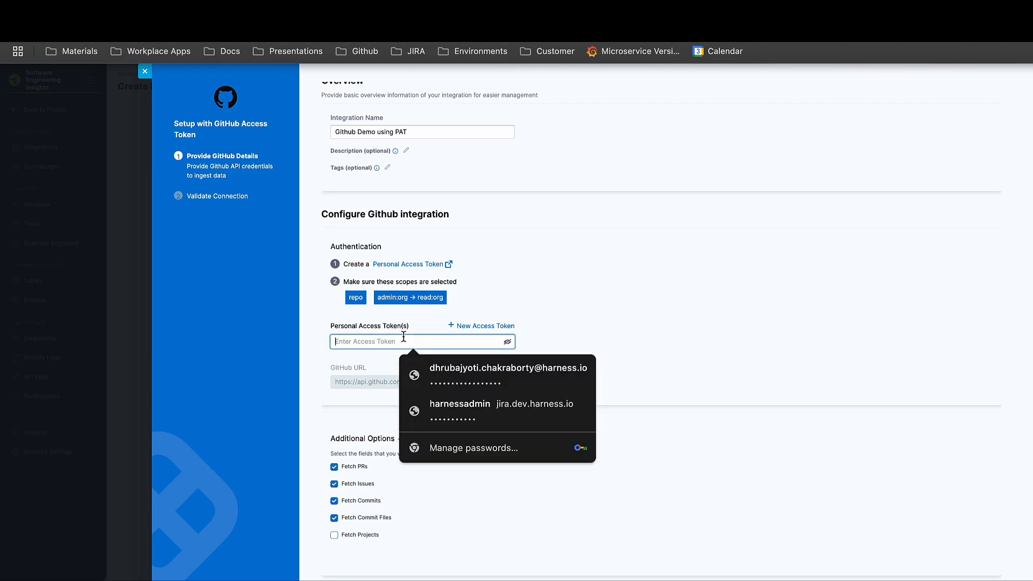
{"action": "key", "text": "super+v"}
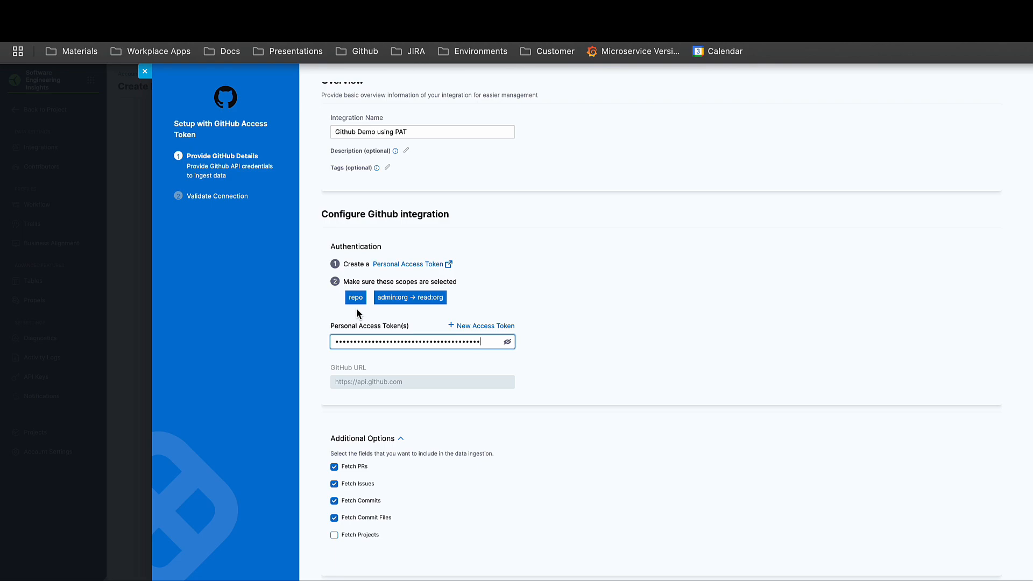
Step: Add three extra personal access token entries and delete them again
{"action": "left_click", "coordinate": [466, 326]}
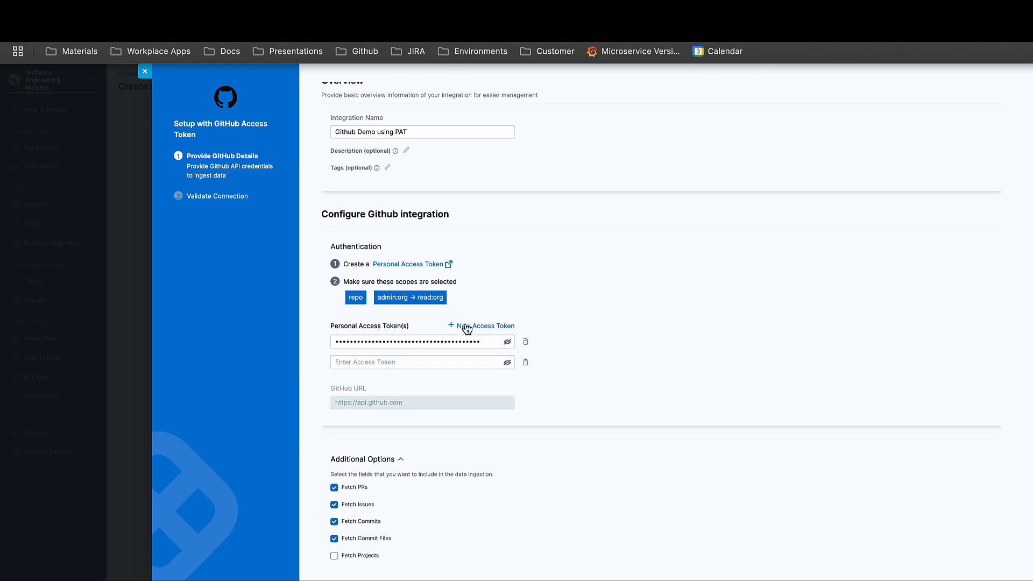
{"action": "left_click", "coordinate": [468, 327]}
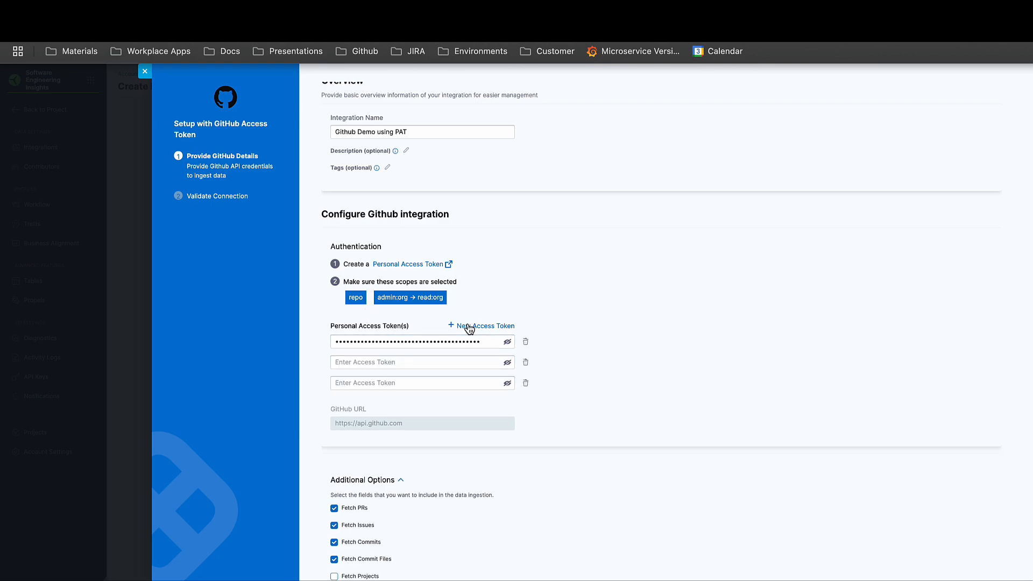
{"action": "left_click", "coordinate": [468, 327]}
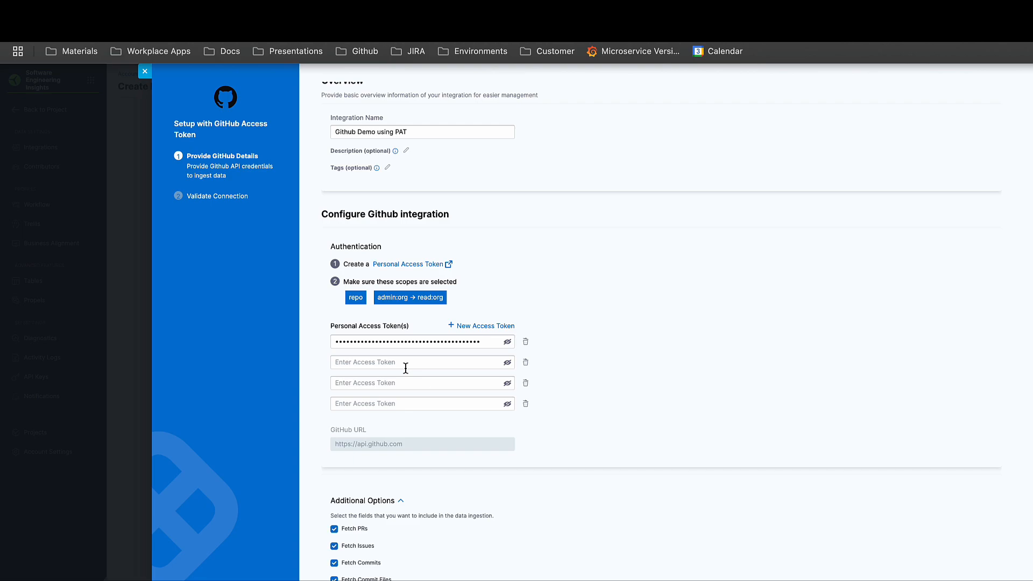
{"action": "left_click", "coordinate": [527, 363]}
{"action": "left_click", "coordinate": [527, 364]}
{"action": "left_click", "coordinate": [526, 363]}
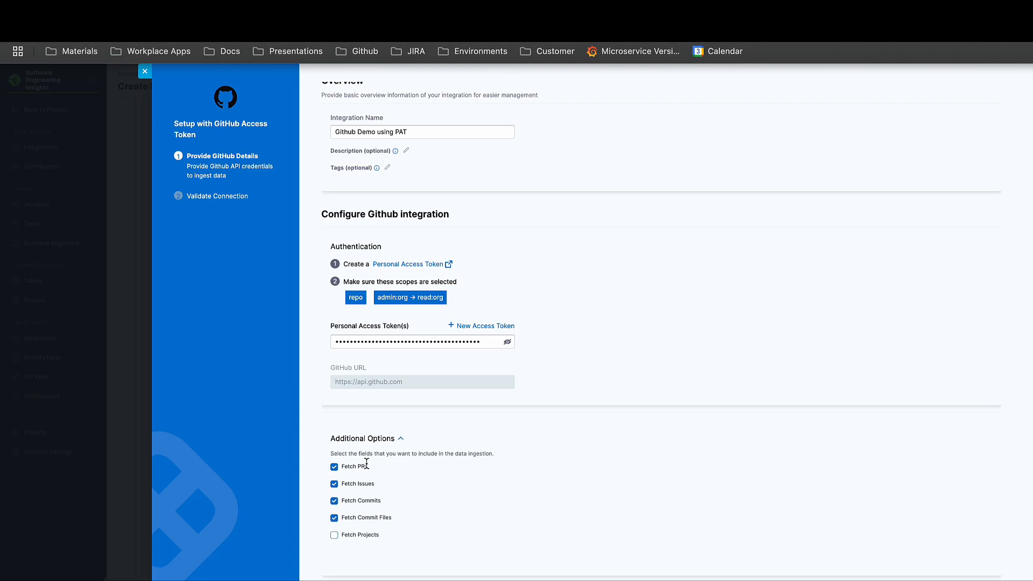
Step: Enable Fetch Projects in the additional ingestion options and disable it again
{"action": "scroll", "coordinate": [424, 493], "scroll_direction": "up", "scroll_amount": 5}
{"action": "scroll", "coordinate": [306, 435], "scroll_direction": "left", "scroll_amount": 3}
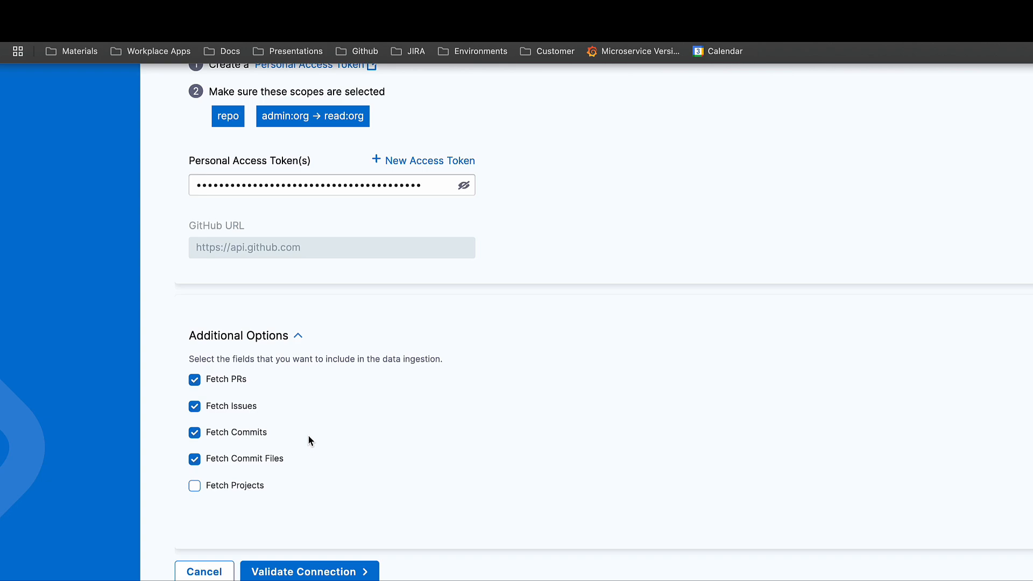
{"action": "left_click", "coordinate": [208, 492]}
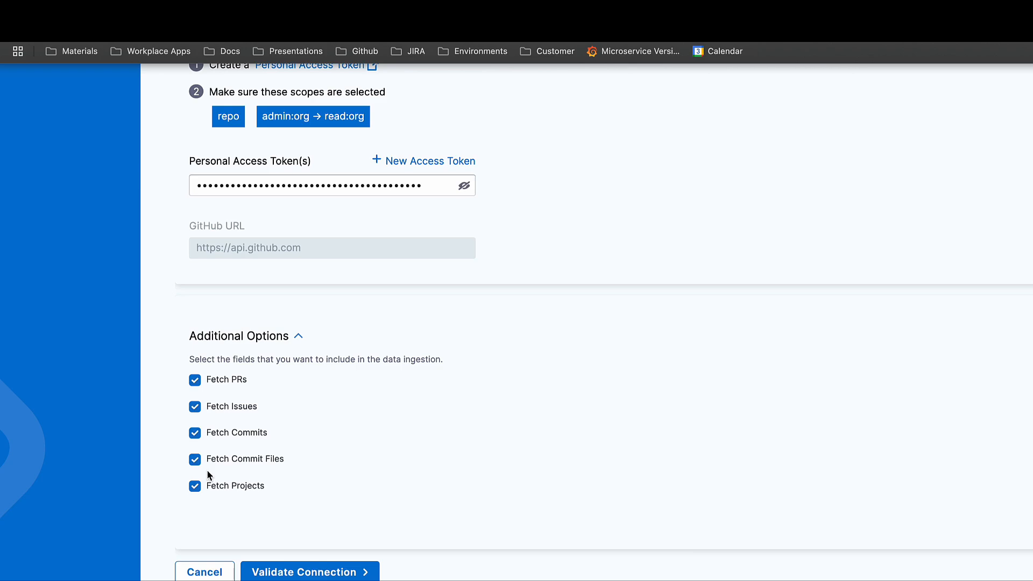
{"action": "left_click", "coordinate": [204, 488]}
{"action": "scroll", "coordinate": [407, 460], "scroll_direction": "down", "scroll_amount": 5}
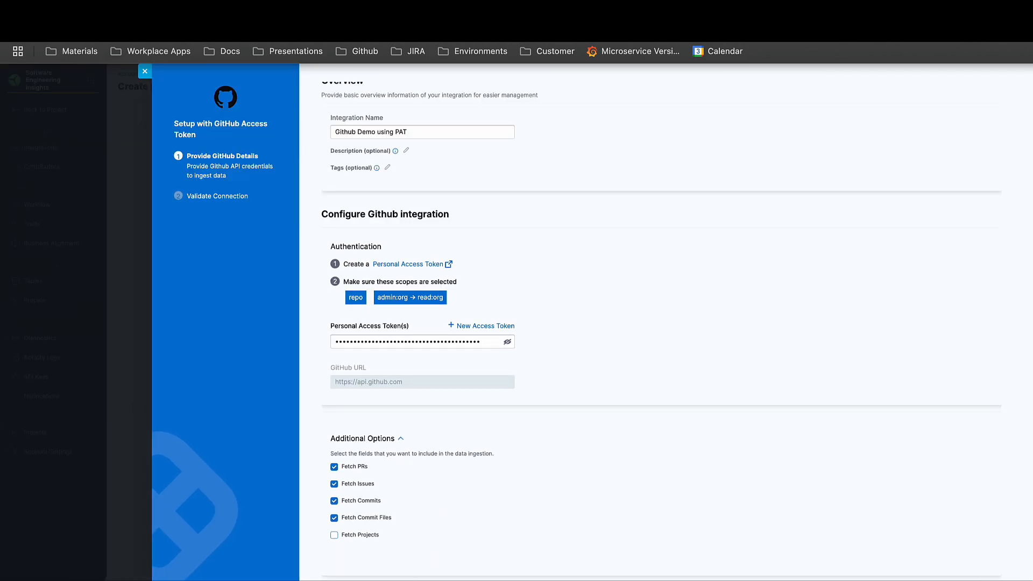
Step: Validate the GitHub connection and finish the integration setup
{"action": "left_click", "coordinate": [820, 234]}
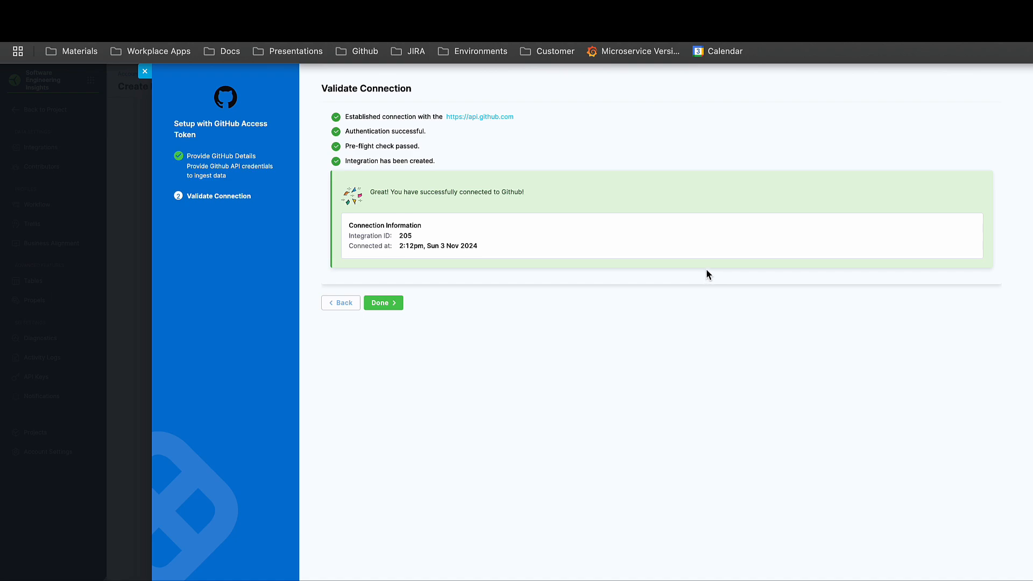
{"action": "double_click", "coordinate": [402, 237]}
{"action": "left_click", "coordinate": [396, 301]}
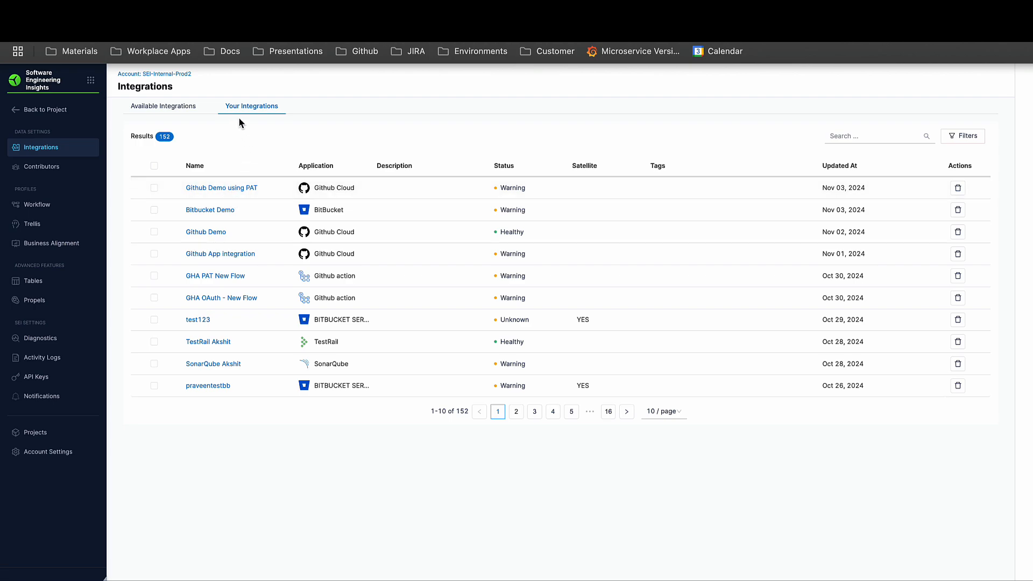
Step: Open the Github Demo using PAT integration and check its ingestion monitoring and status
{"action": "left_click", "coordinate": [237, 193]}
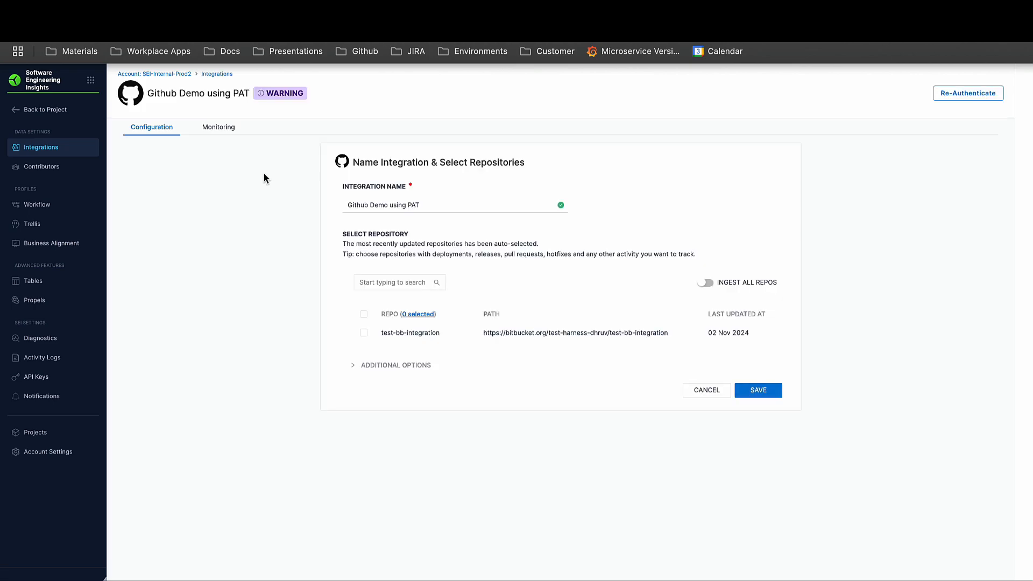
{"action": "left_click", "coordinate": [233, 132]}
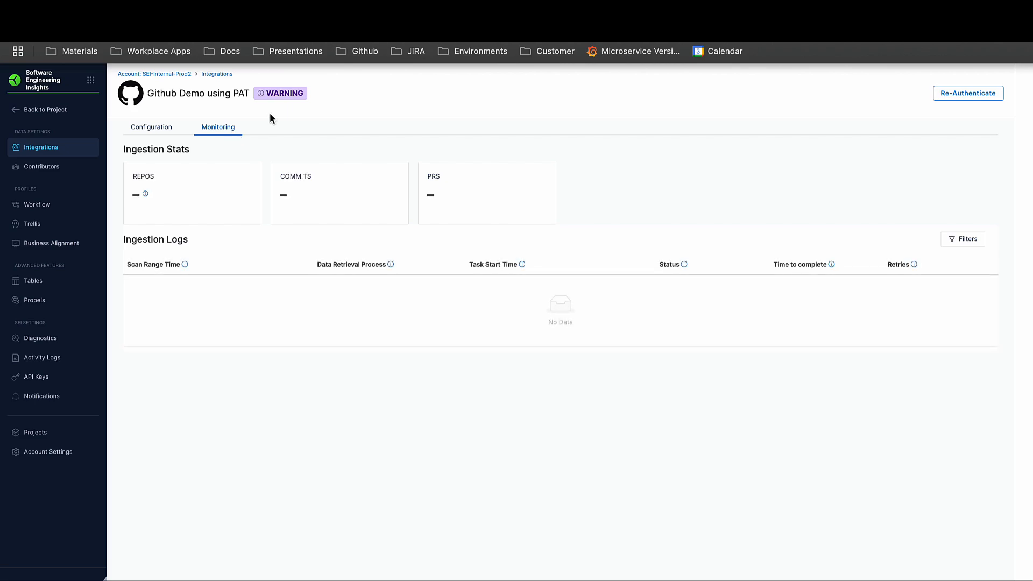
{"action": "mouse_move", "coordinate": [272, 93]}
Step: Select the drone/drone-go and drone/drone-ui repositories in the integration's configuration and review the additional fetch options
{"action": "left_click", "coordinate": [159, 130]}
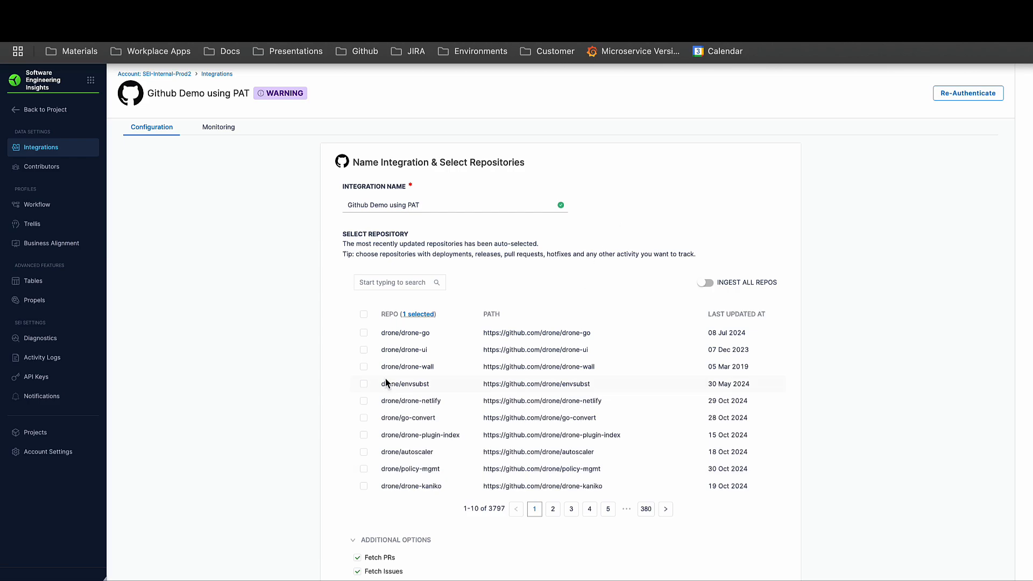
{"action": "left_click", "coordinate": [364, 334]}
{"action": "left_click", "coordinate": [364, 351]}
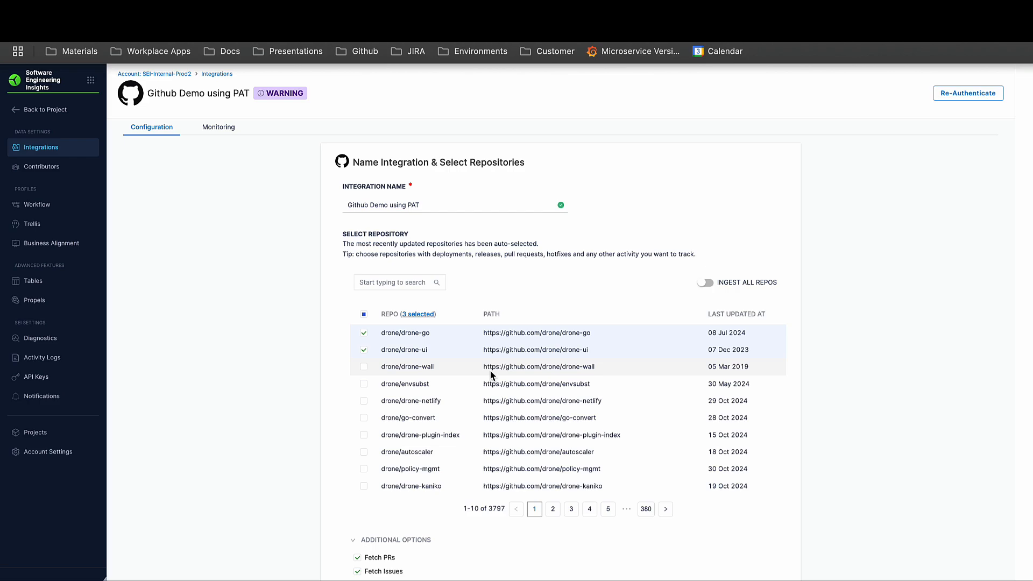
{"action": "scroll", "coordinate": [433, 486], "scroll_direction": "down", "scroll_amount": 1}
{"action": "scroll", "coordinate": [421, 516], "scroll_direction": "up", "scroll_amount": 5}
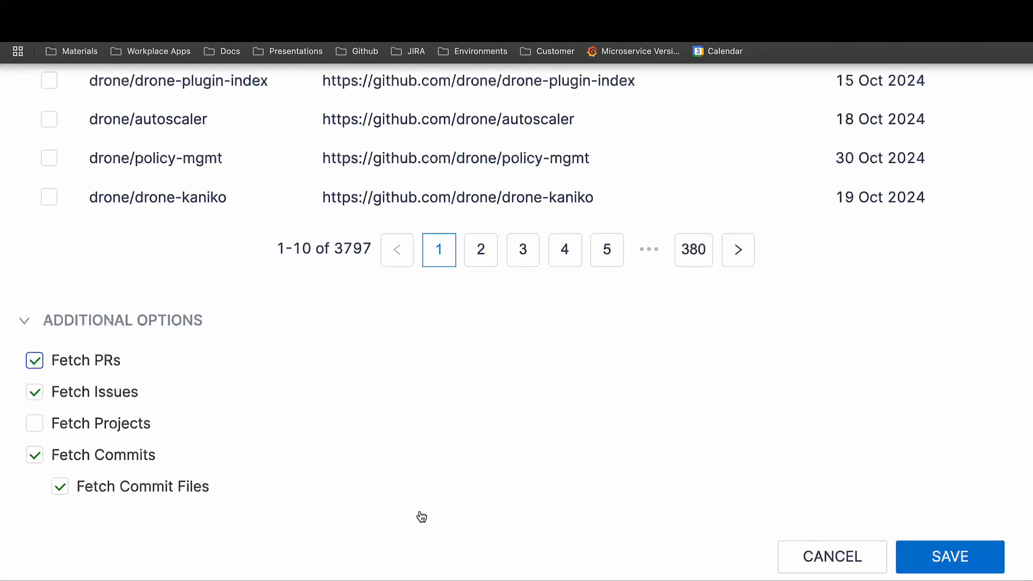
{"action": "scroll", "coordinate": [358, 444], "scroll_direction": "left", "scroll_amount": 5}
{"action": "scroll", "coordinate": [359, 444], "scroll_direction": "right", "scroll_amount": 1}
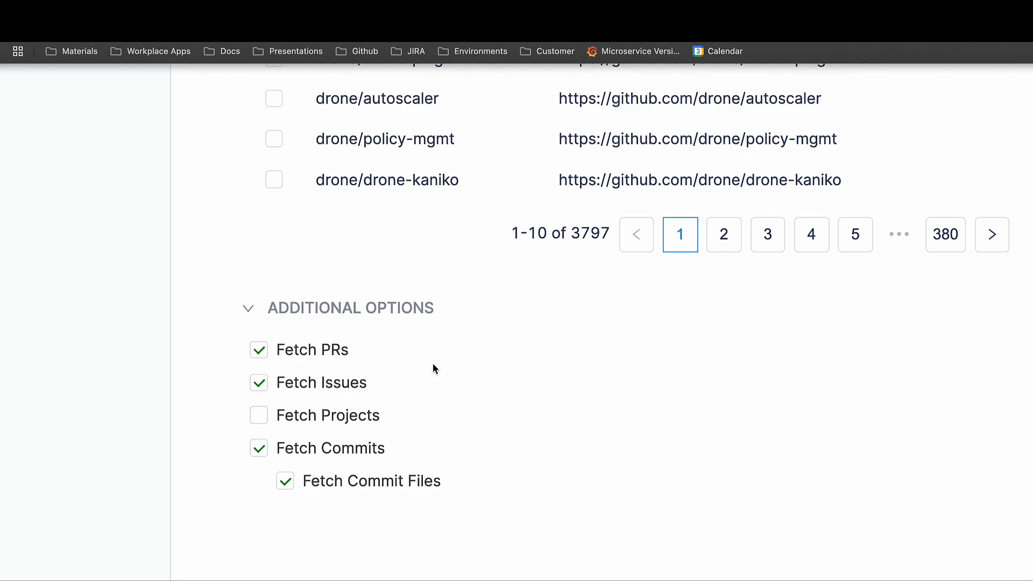
{"action": "scroll", "coordinate": [434, 364], "scroll_direction": "down", "scroll_amount": 5}
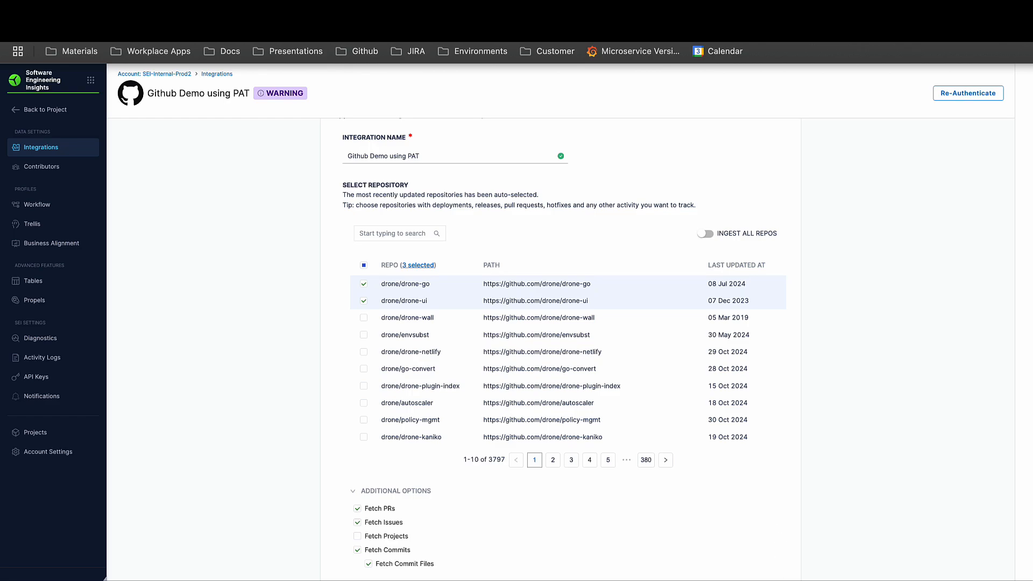
Step: Return to the list of existing integrations and reopen Github Demo using PAT to check its ingestion stats and logs
{"action": "key", "text": "super+bracketleft"}
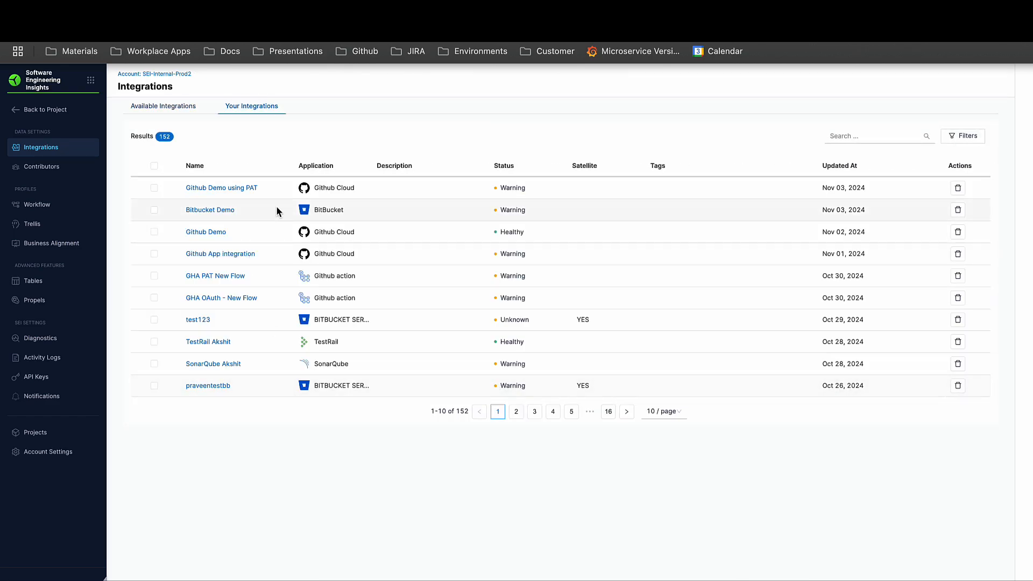
{"action": "left_click", "coordinate": [231, 188]}
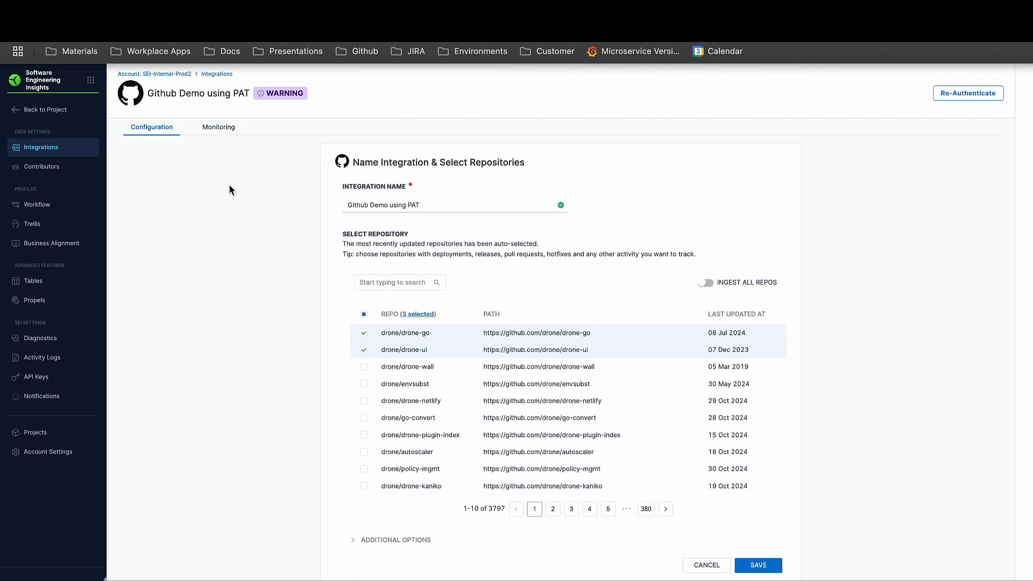
{"action": "left_click", "coordinate": [219, 127]}
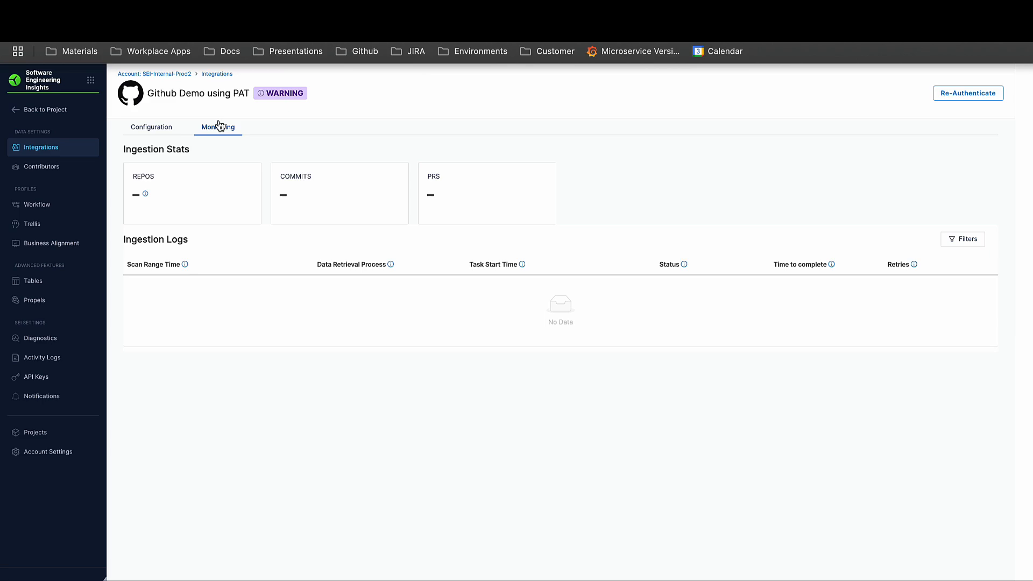